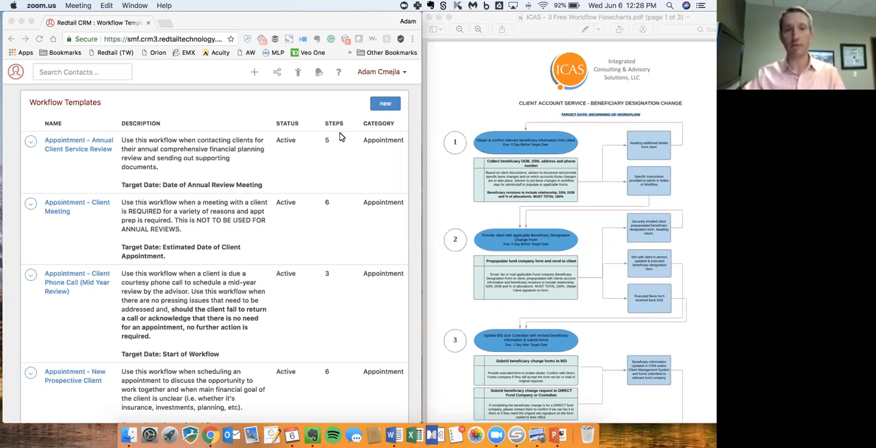
{"action": "left_click", "coordinate": [377, 71]}
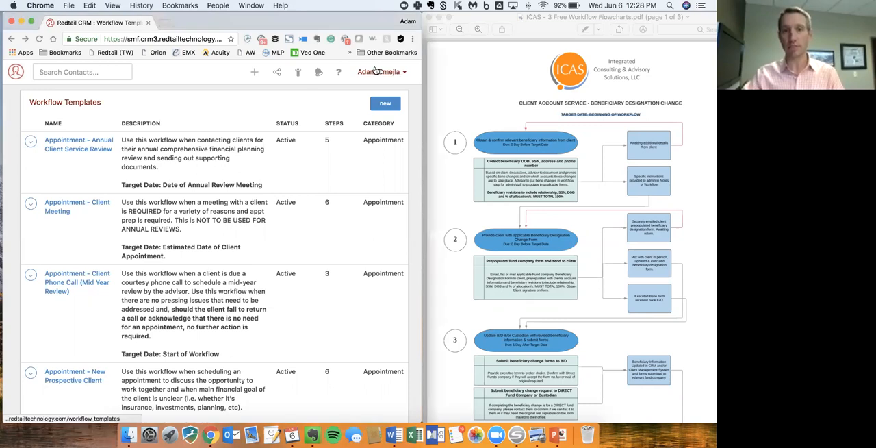
{"action": "left_click", "coordinate": [378, 71]}
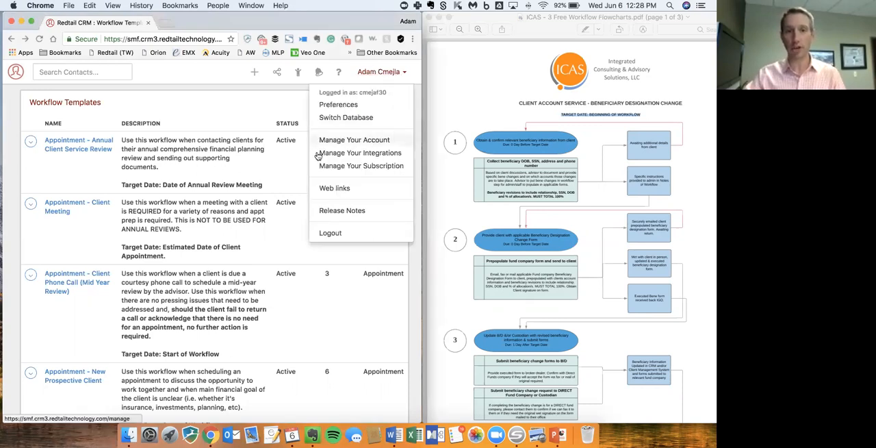
{"action": "left_click", "coordinate": [266, 148]}
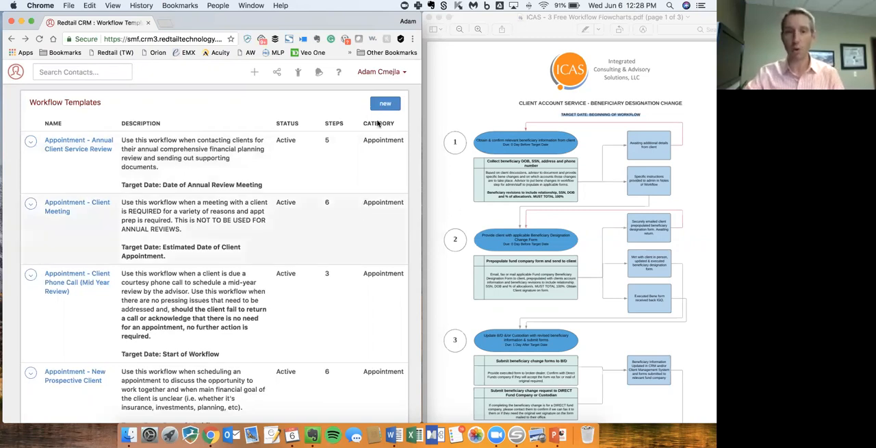
- Start a new workflow template and name it CLIENT ACCOUNT SERVICE - BENEFICIARY DESIGNATION CHANGE, copied from the PDF flowchart's title
{"action": "left_click", "coordinate": [382, 101]}
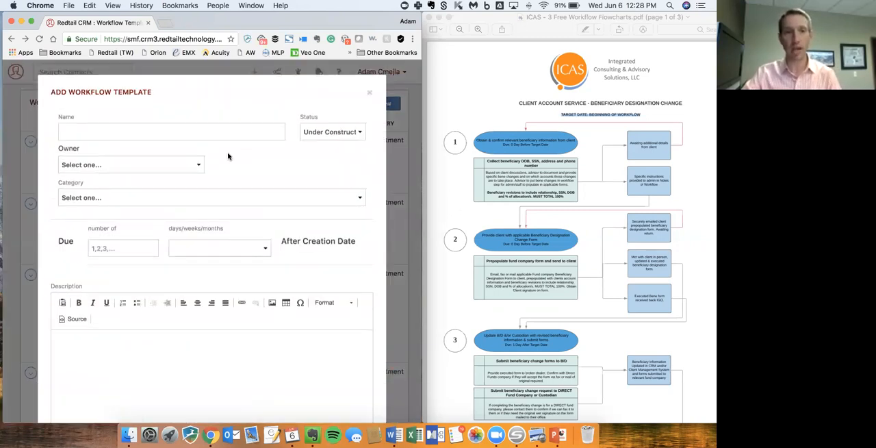
{"action": "left_click", "coordinate": [146, 133]}
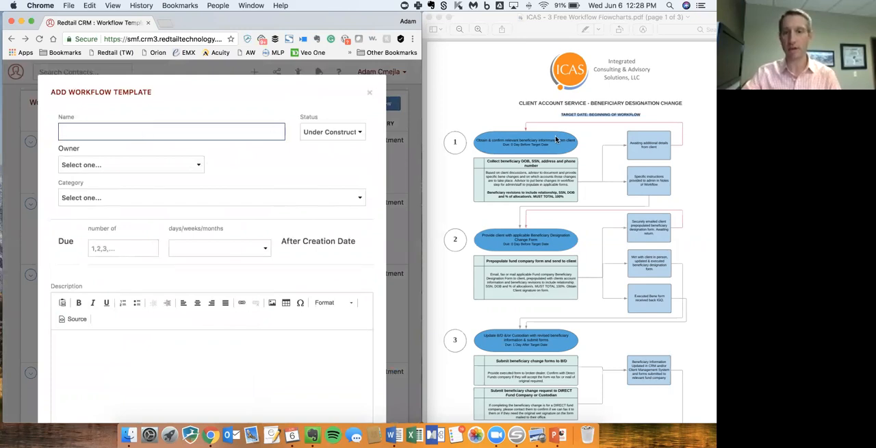
{"action": "left_click", "coordinate": [574, 113]}
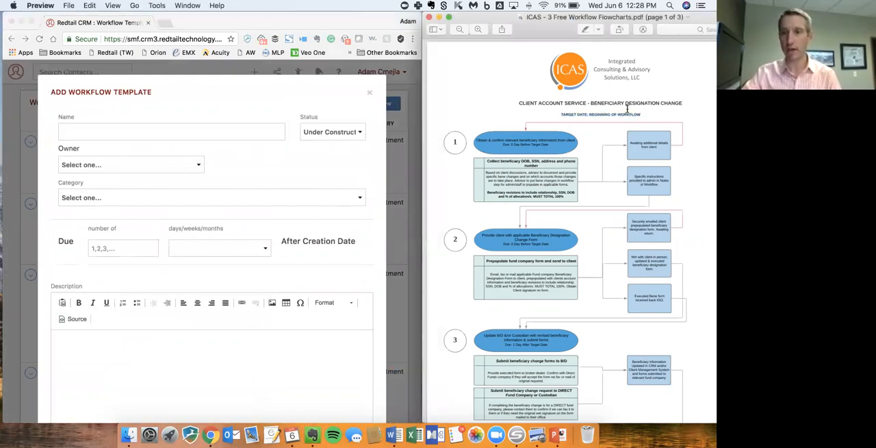
{"action": "left_click_drag", "start_coordinate": [682, 103], "coordinate": [518, 102]}
{"action": "key", "text": "super+c"}
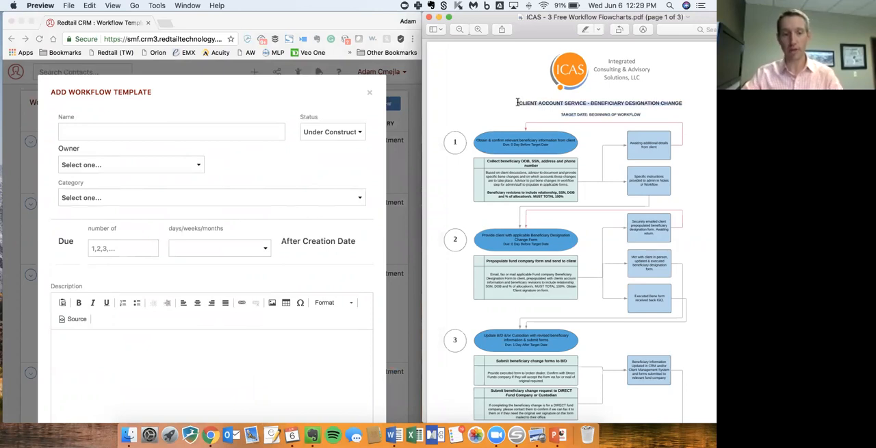
{"action": "left_click", "coordinate": [219, 130]}
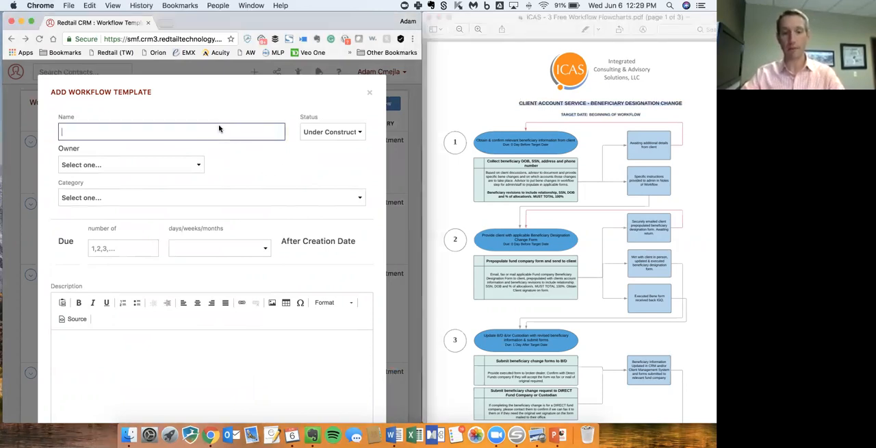
{"action": "key", "text": "super+v"}
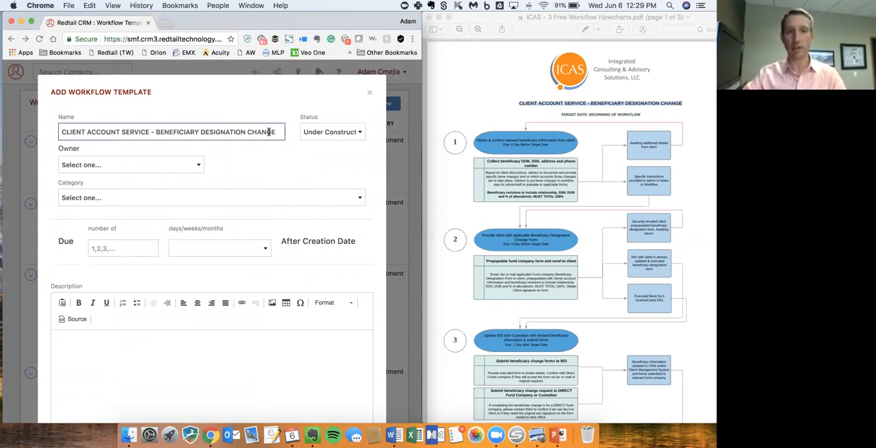
- Set the template's owner type to Team, choose the single-person team responsible for it, and set the category to Account Service
{"action": "left_click", "coordinate": [151, 165]}
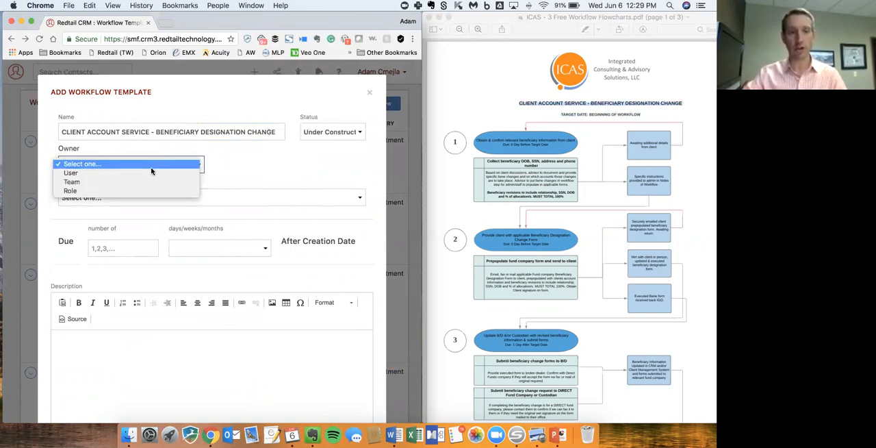
{"action": "left_click", "coordinate": [149, 181]}
{"action": "left_click", "coordinate": [249, 164]}
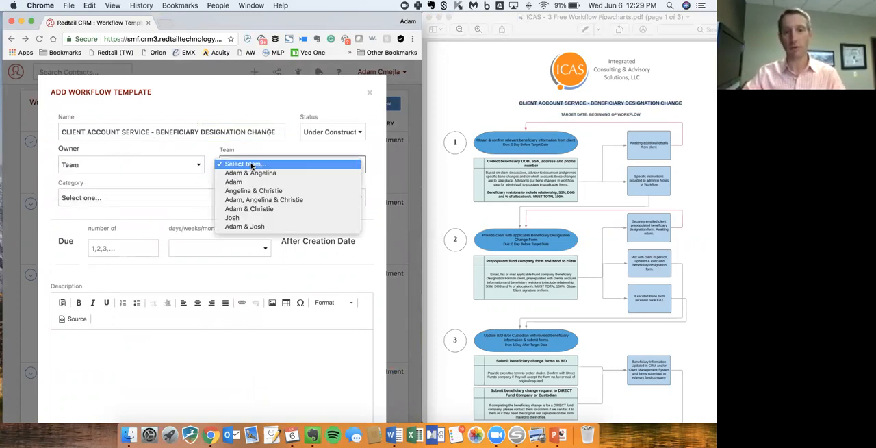
{"action": "left_click", "coordinate": [260, 217]}
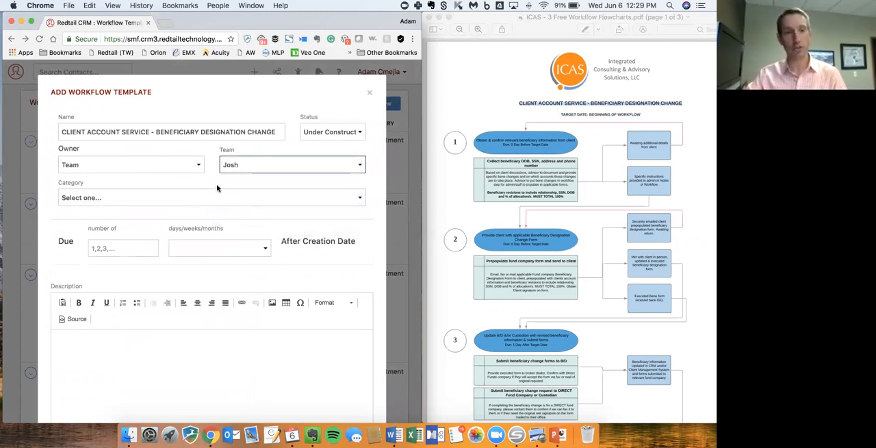
{"action": "left_click", "coordinate": [116, 201]}
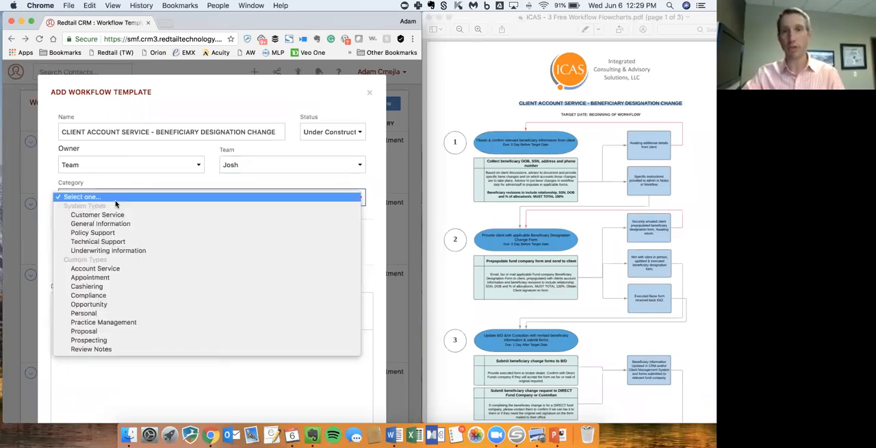
{"action": "left_click", "coordinate": [120, 268]}
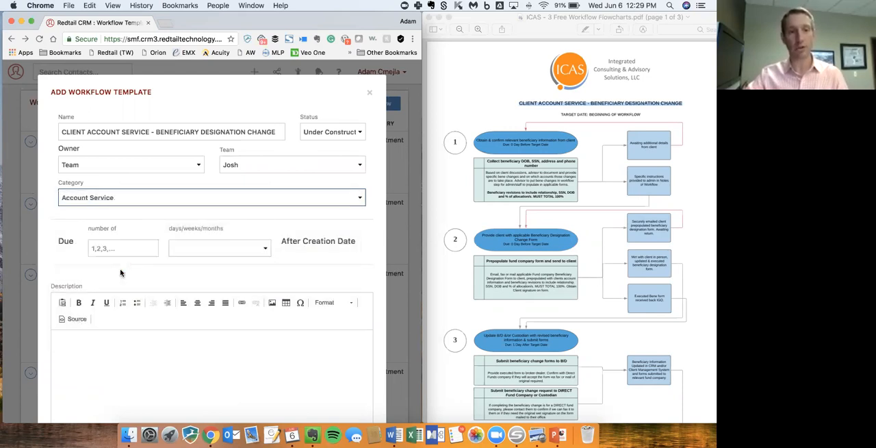
- Make the workflow template due 0 Days after the creation date
{"action": "scroll", "coordinate": [285, 263], "scroll_direction": "down", "scroll_amount": 2}
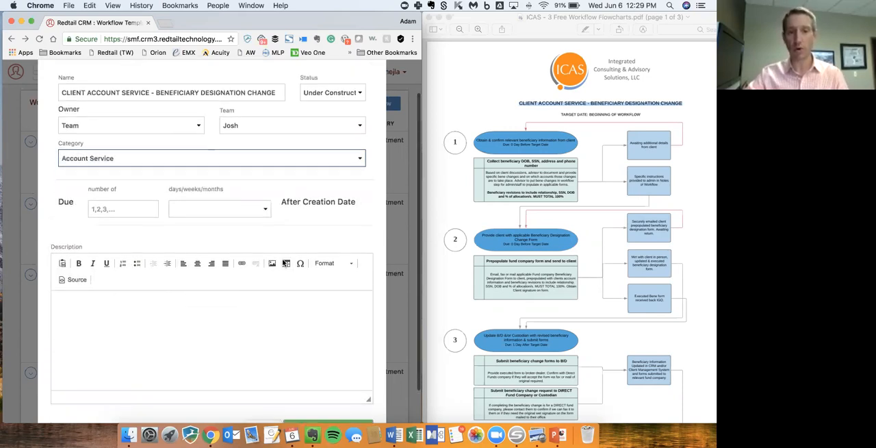
{"action": "left_click", "coordinate": [123, 209]}
{"action": "type", "text": "0"}
{"action": "left_click", "coordinate": [196, 207]}
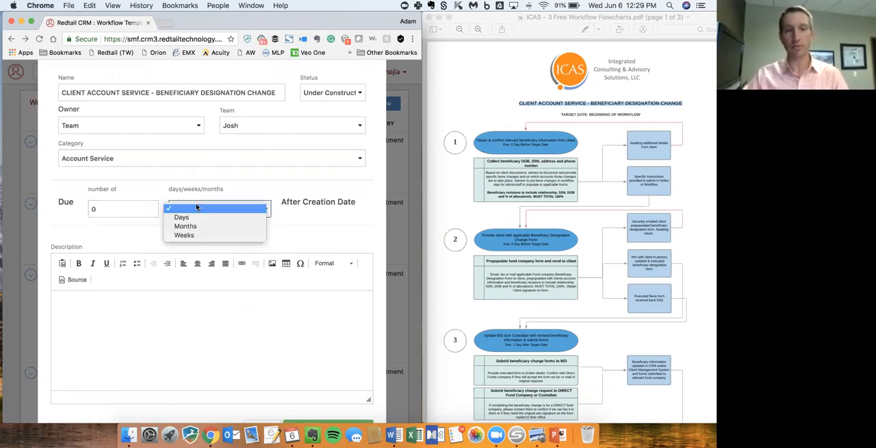
{"action": "left_click", "coordinate": [194, 217]}
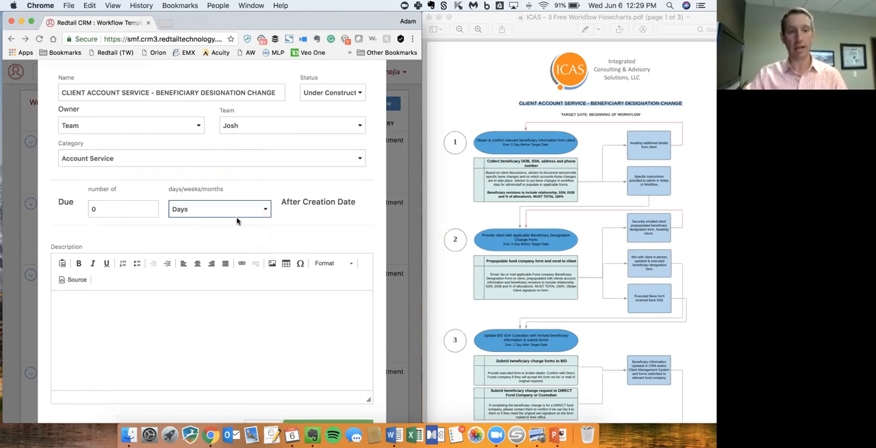
- Copy TARGET DATE: BEGINNING OF WORKFLOW from the PDF flowchart into the description and create the workflow template
{"action": "scroll", "coordinate": [237, 220], "scroll_direction": "down", "scroll_amount": 2}
{"action": "left_click", "coordinate": [262, 305]}
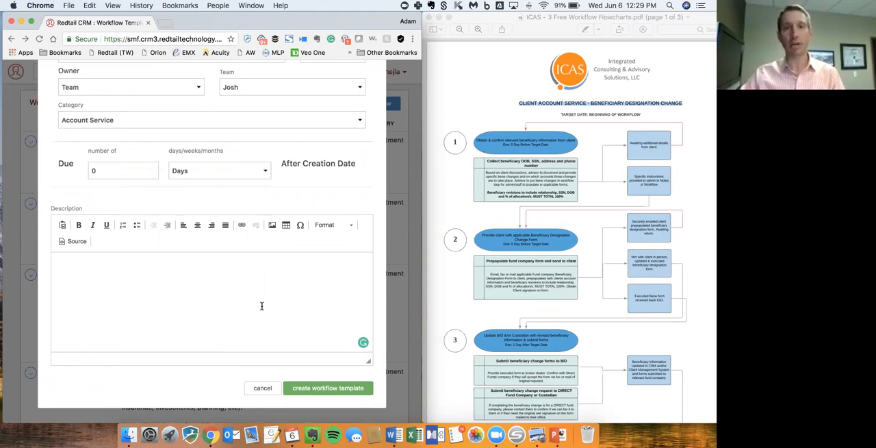
{"action": "scroll", "coordinate": [262, 306], "scroll_direction": "up", "scroll_amount": 3}
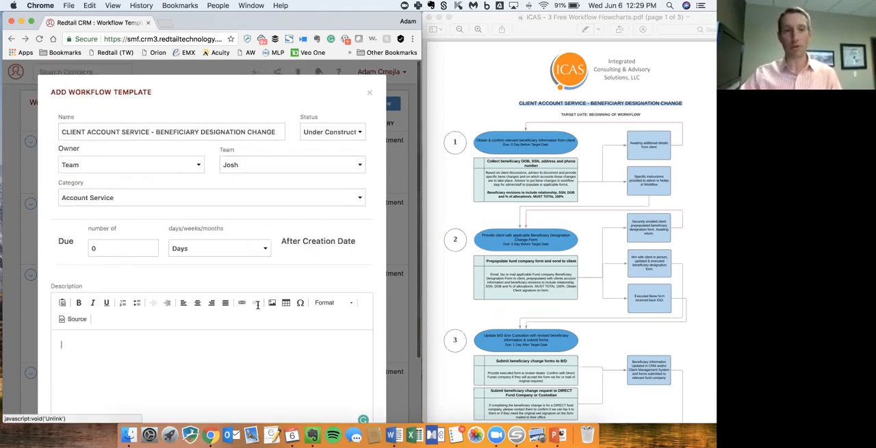
{"action": "scroll", "coordinate": [257, 304], "scroll_direction": "down", "scroll_amount": 2}
{"action": "scroll", "coordinate": [270, 370], "scroll_direction": "down", "scroll_amount": 2}
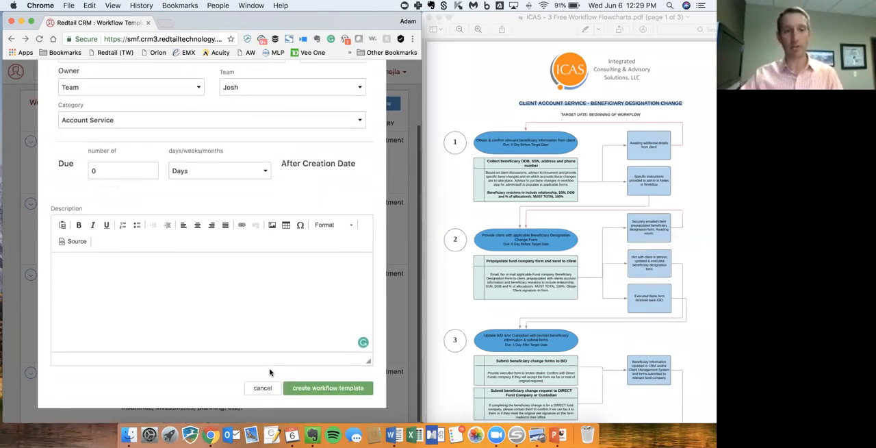
{"action": "left_click", "coordinate": [564, 112]}
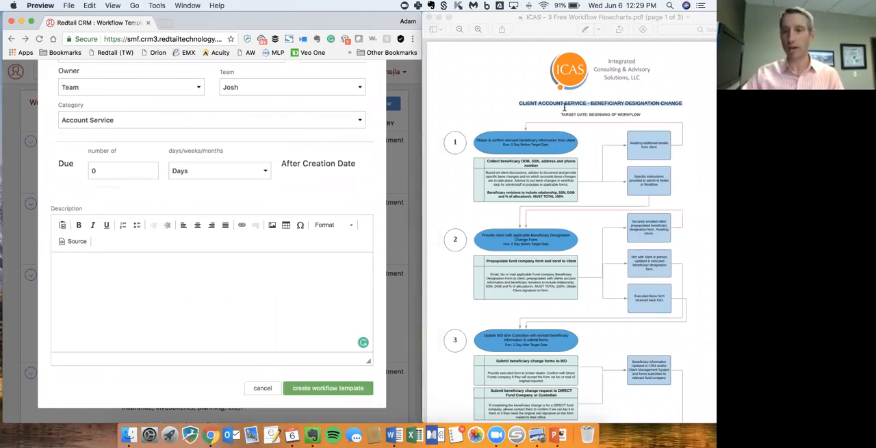
{"action": "left_click_drag", "start_coordinate": [562, 115], "coordinate": [642, 113]}
{"action": "key", "text": "super+c"}
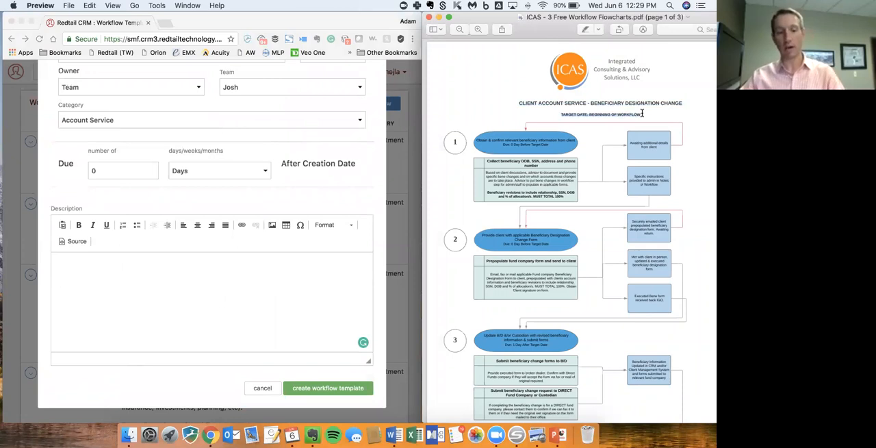
{"action": "left_click", "coordinate": [249, 335]}
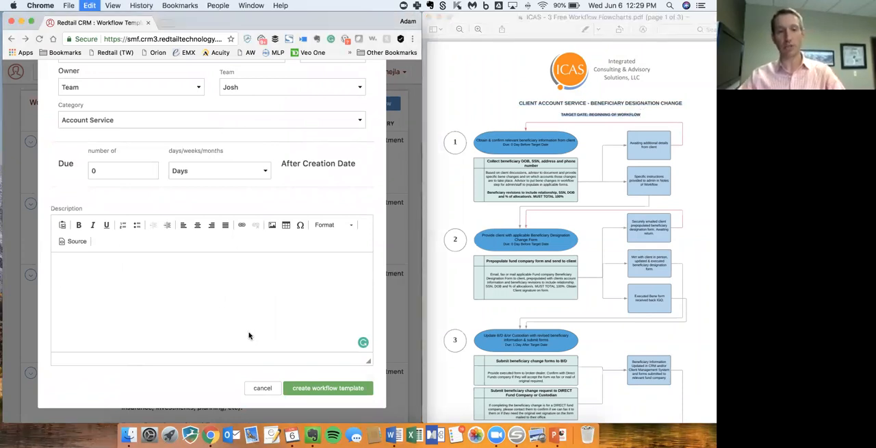
{"action": "key", "text": "super+v"}
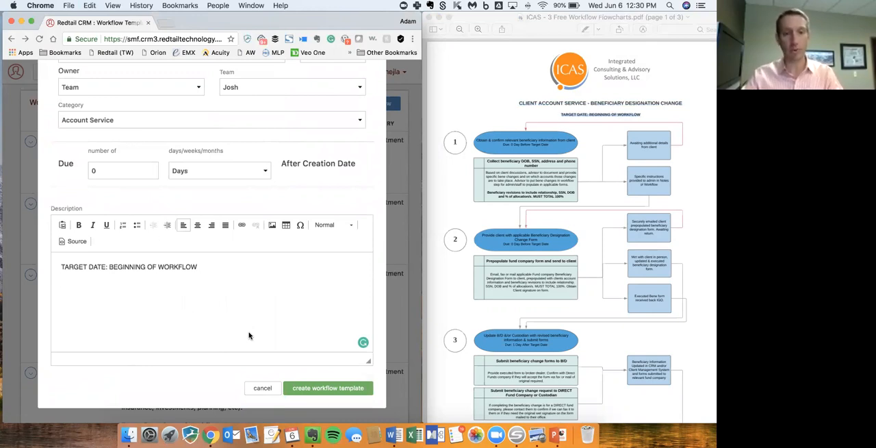
{"action": "left_click", "coordinate": [319, 393]}
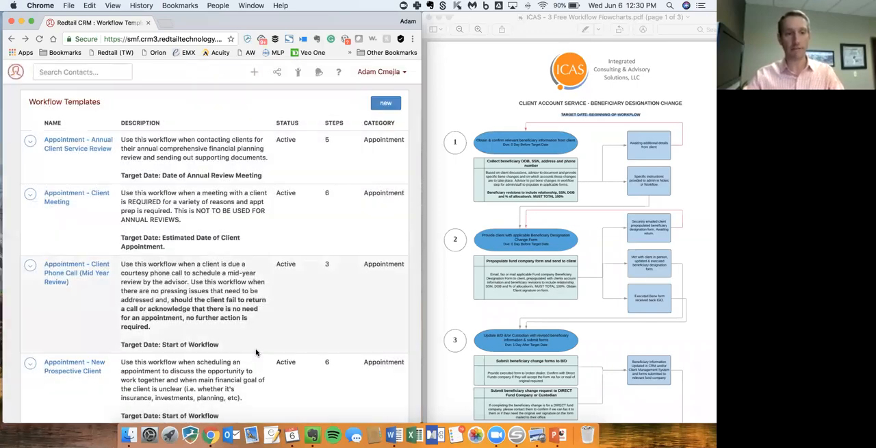
- Find the new, under-construction beneficiary designation change template in the workflow template list and open it
{"action": "scroll", "coordinate": [256, 353], "scroll_direction": "down", "scroll_amount": 5}
{"action": "scroll", "coordinate": [256, 352], "scroll_direction": "down", "scroll_amount": 7}
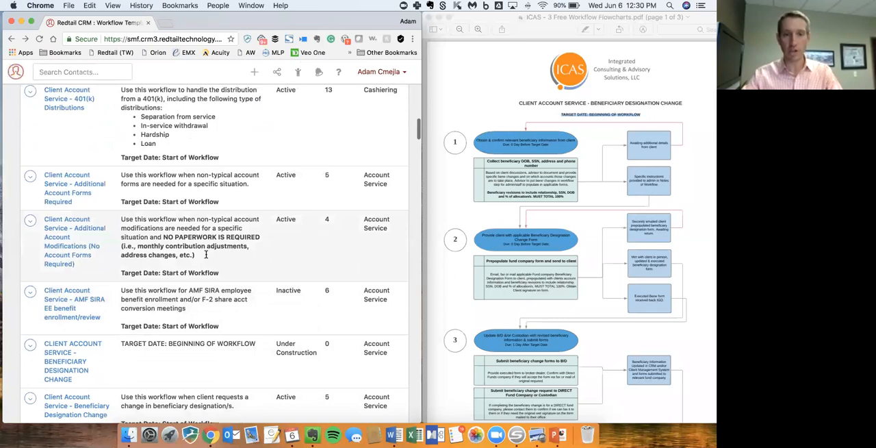
{"action": "scroll", "coordinate": [206, 254], "scroll_direction": "up", "scroll_amount": 1}
{"action": "scroll", "coordinate": [205, 254], "scroll_direction": "down", "scroll_amount": 1}
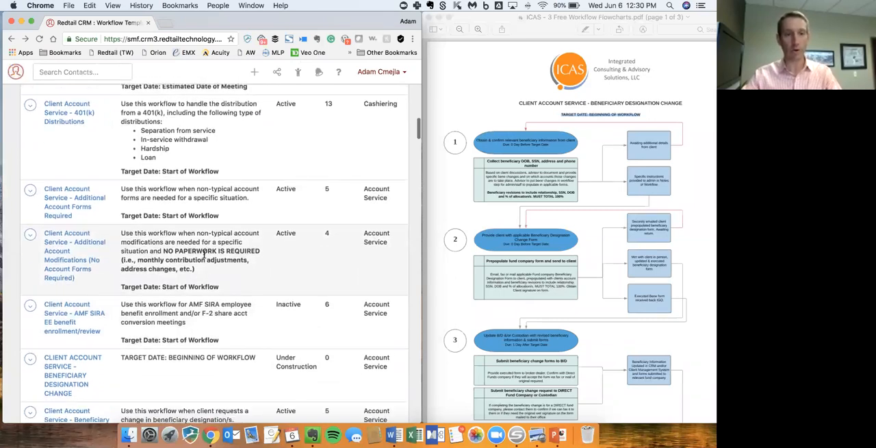
{"action": "scroll", "coordinate": [204, 253], "scroll_direction": "down", "scroll_amount": 3}
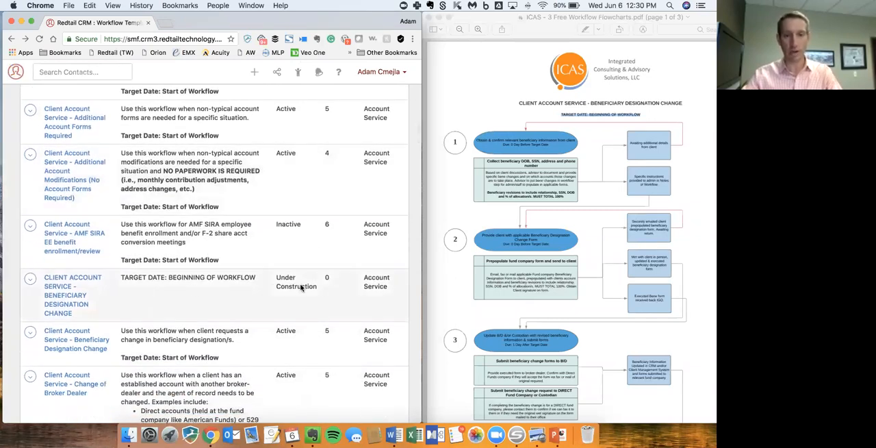
{"action": "left_click", "coordinate": [56, 289]}
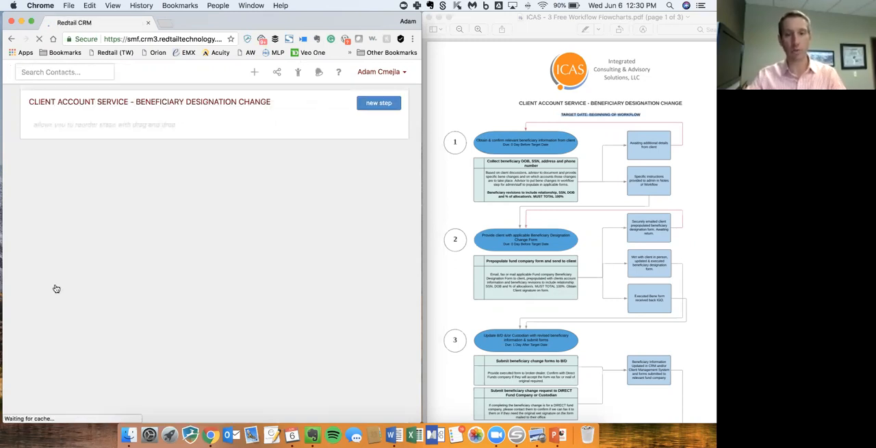
- Add blank steps to the workflow template to match the numbered steps in the PDF flowchart
{"action": "scroll", "coordinate": [640, 252], "scroll_direction": "down", "scroll_amount": 3}
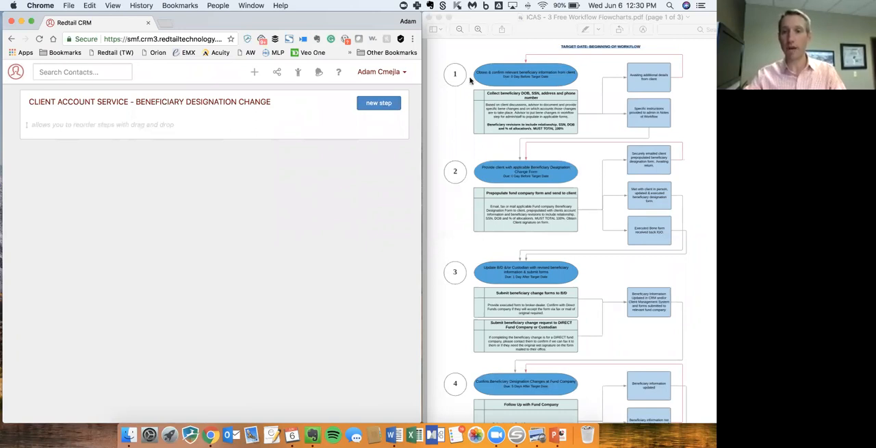
{"action": "scroll", "coordinate": [465, 192], "scroll_direction": "down", "scroll_amount": 5}
{"action": "scroll", "coordinate": [464, 192], "scroll_direction": "up", "scroll_amount": 3}
{"action": "scroll", "coordinate": [464, 192], "scroll_direction": "up", "scroll_amount": 4}
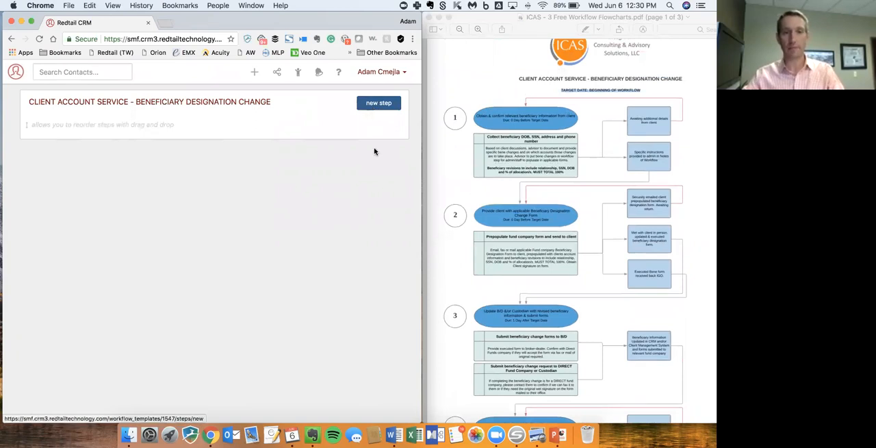
{"action": "left_click", "coordinate": [377, 104]}
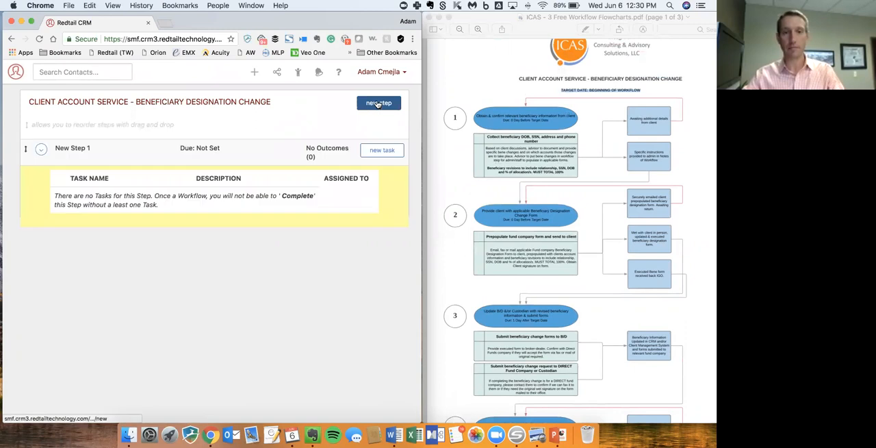
{"action": "left_click", "coordinate": [378, 104]}
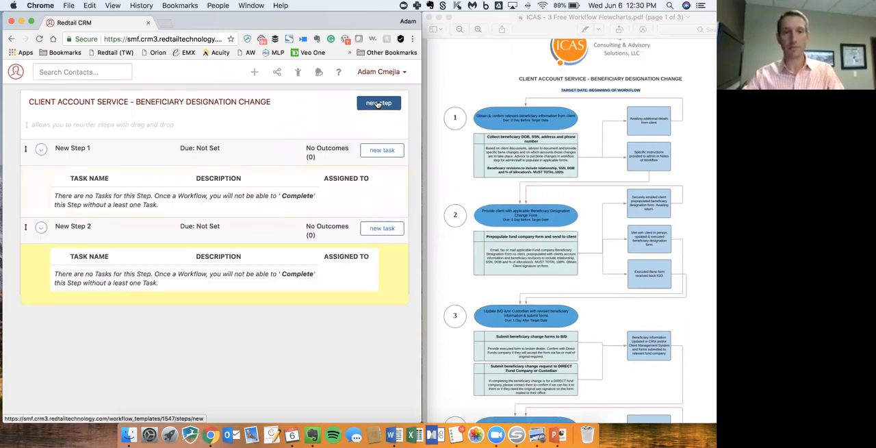
{"action": "left_click", "coordinate": [377, 104]}
{"action": "left_click", "coordinate": [377, 104]}
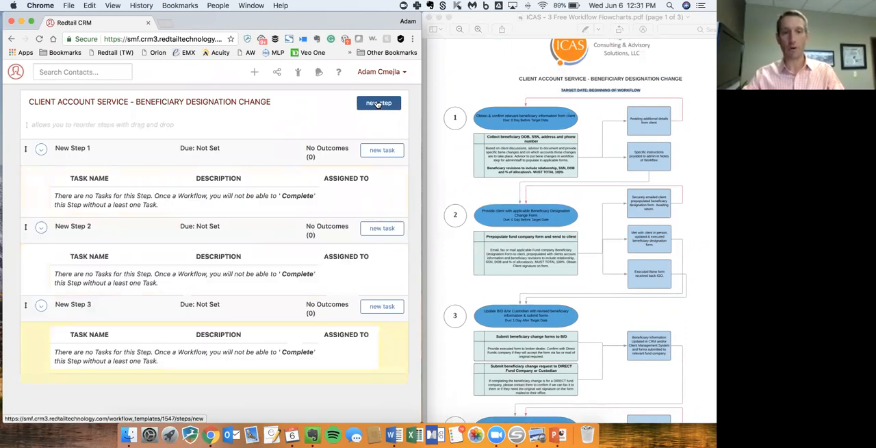
{"action": "left_click", "coordinate": [377, 104]}
- Check the numbered steps in the PDF flowchart and go to the task details under step 1
{"action": "scroll", "coordinate": [289, 275], "scroll_direction": "down", "scroll_amount": 3}
{"action": "scroll", "coordinate": [288, 275], "scroll_direction": "up", "scroll_amount": 3}
{"action": "scroll", "coordinate": [554, 275], "scroll_direction": "up", "scroll_amount": 2}
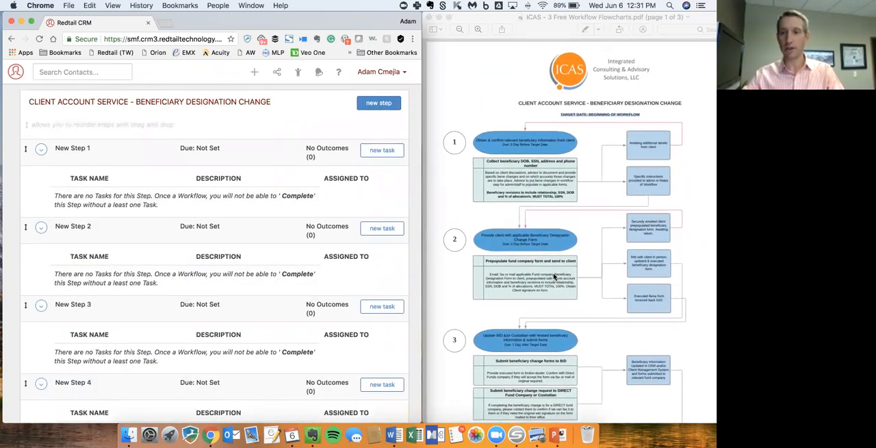
{"action": "scroll", "coordinate": [554, 275], "scroll_direction": "down", "scroll_amount": 3}
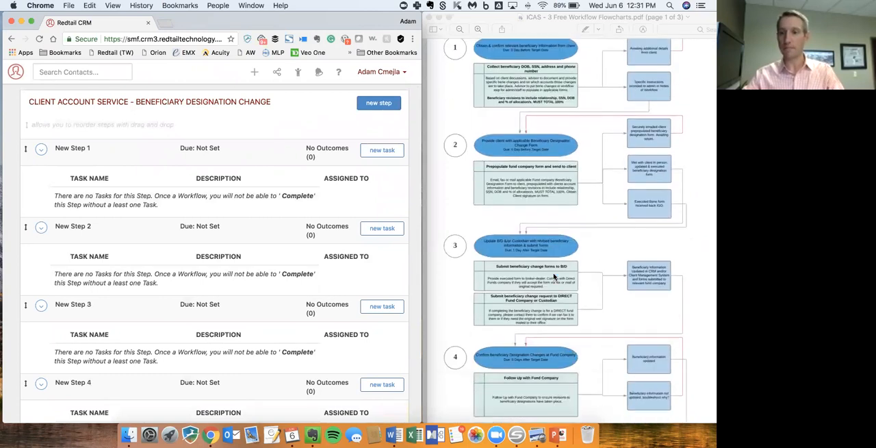
{"action": "scroll", "coordinate": [541, 240], "scroll_direction": "up", "scroll_amount": 2}
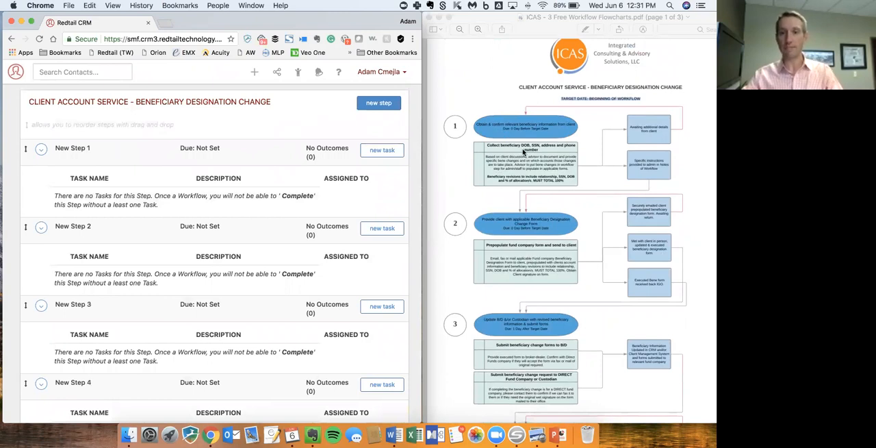
{"action": "left_click", "coordinate": [505, 164]}
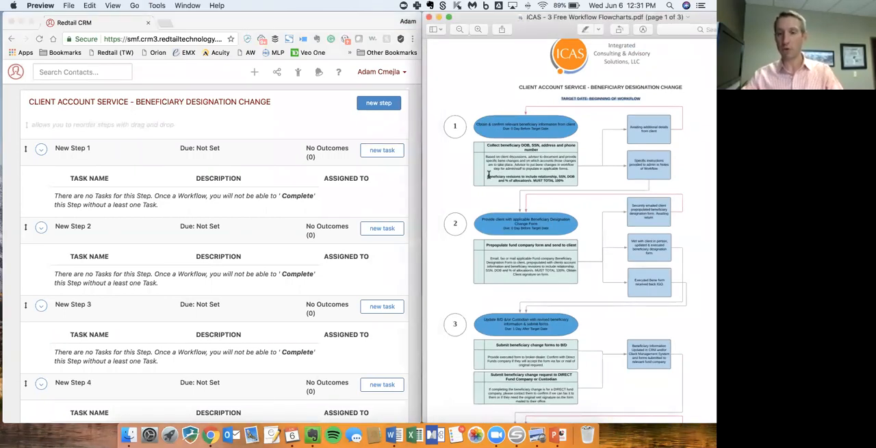